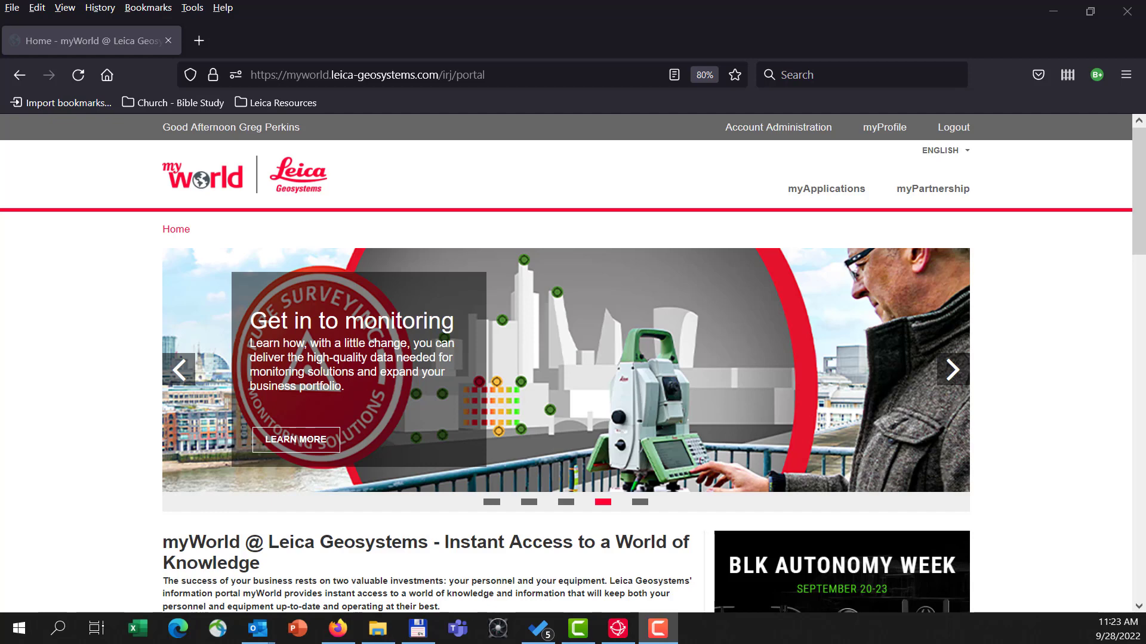
Step: From myProducts, open the overview page of the CS20 LTE Disto Field Controller (US, CA)
{"action": "mouse_move", "coordinate": [826, 189]}
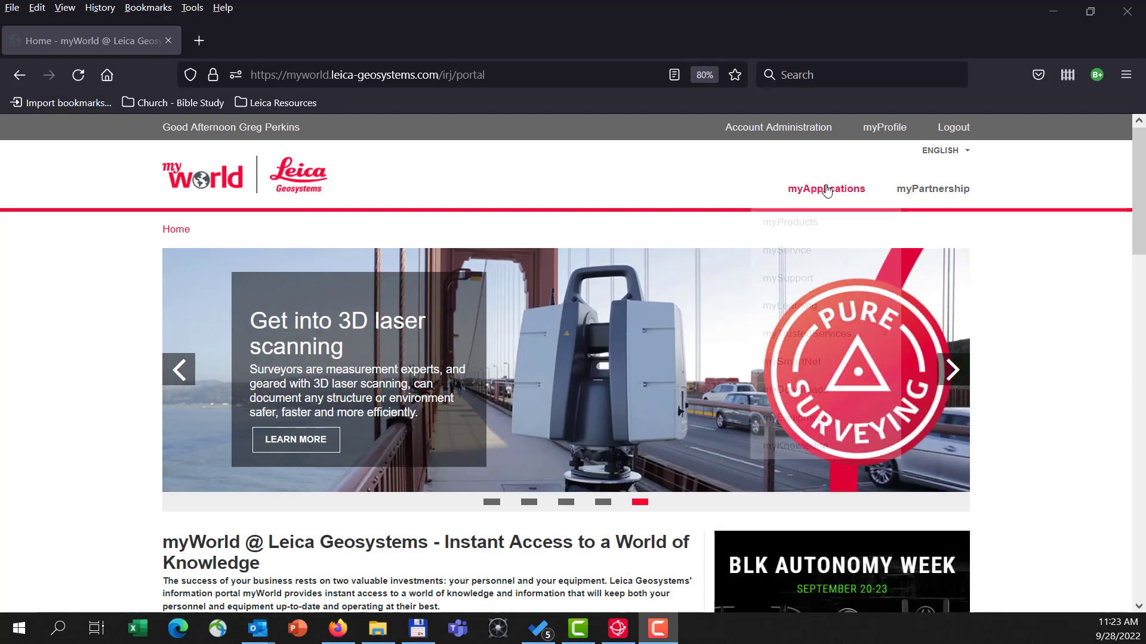
{"action": "left_click", "coordinate": [803, 225]}
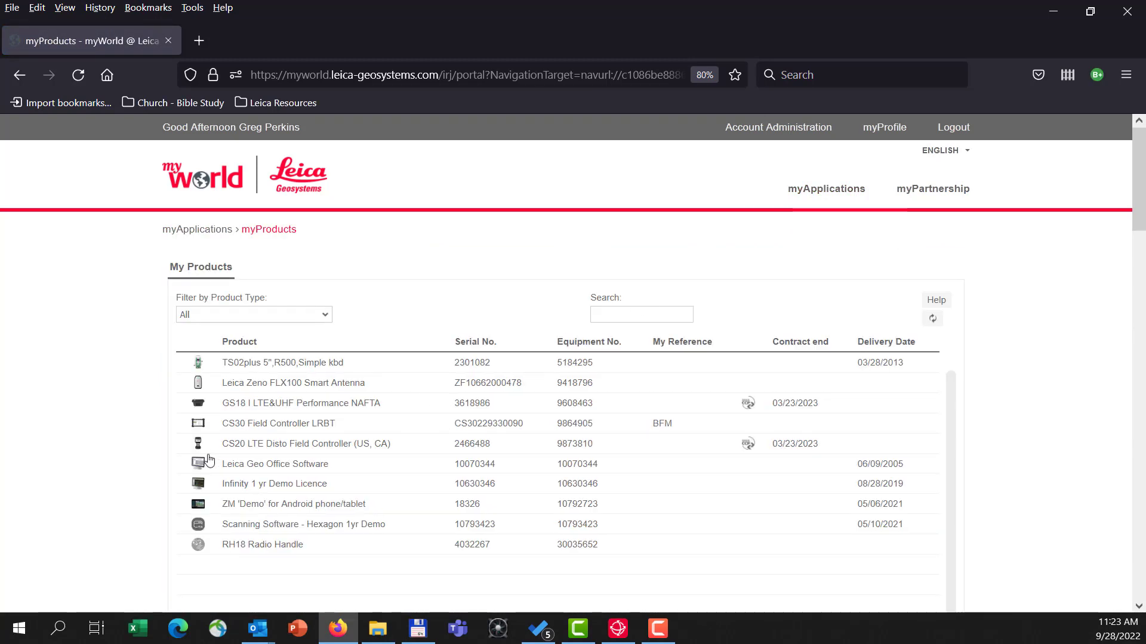
{"action": "left_click", "coordinate": [255, 444]}
{"action": "scroll", "coordinate": [931, 346], "scroll_direction": "down", "scroll_amount": 3}
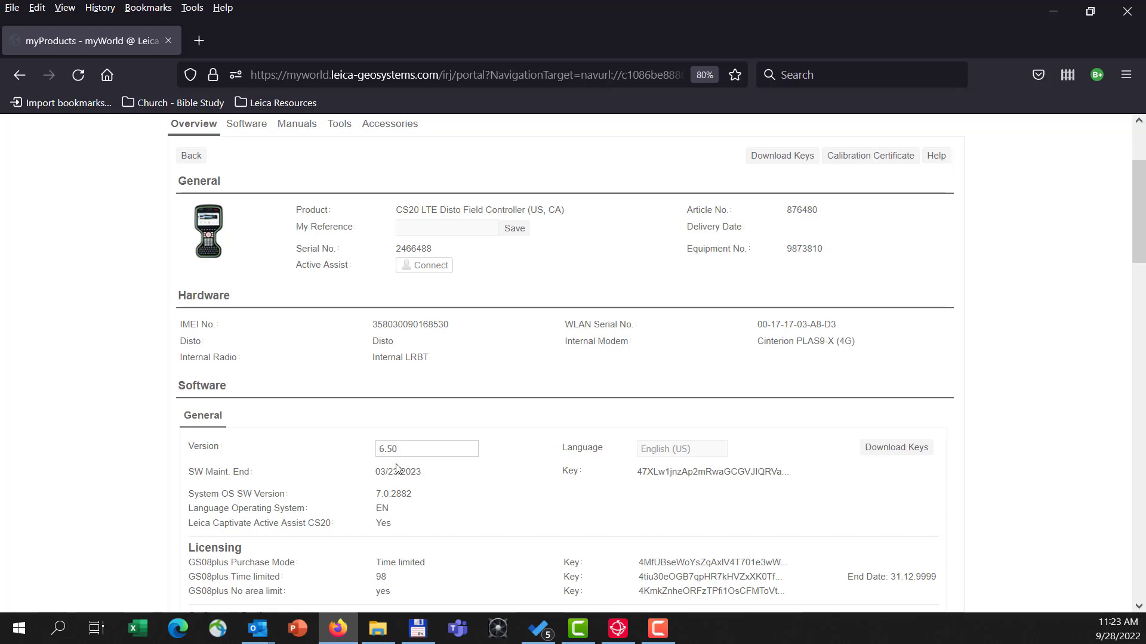
{"action": "scroll", "coordinate": [377, 464], "scroll_direction": "up", "scroll_amount": 3}
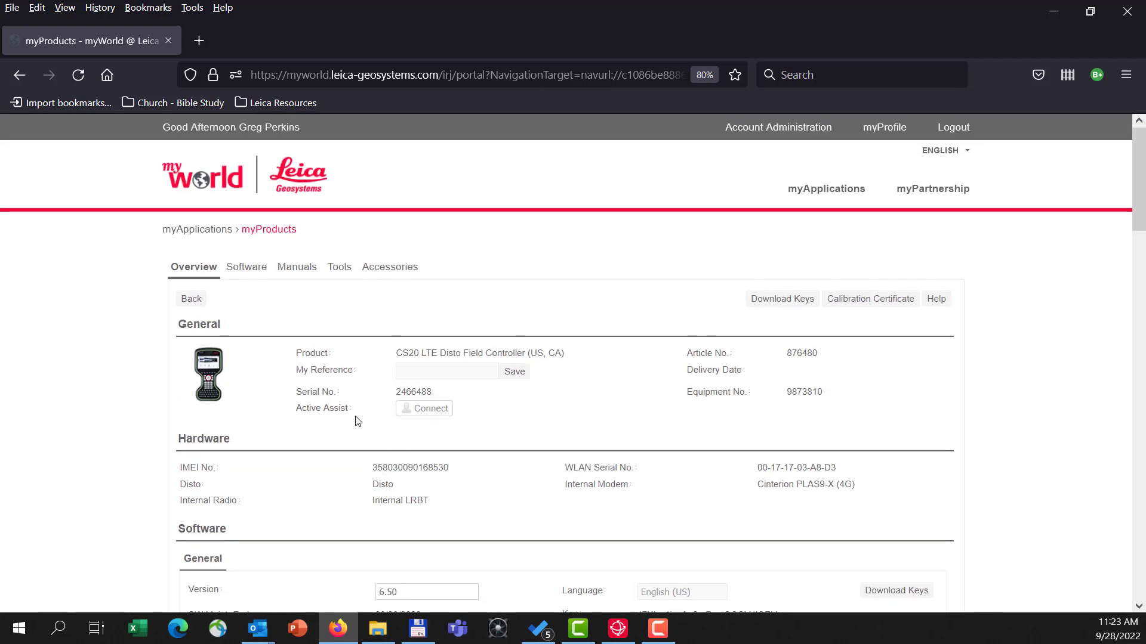
{"action": "scroll", "coordinate": [250, 353], "scroll_direction": "down", "scroll_amount": 2}
{"action": "scroll", "coordinate": [251, 249], "scroll_direction": "up", "scroll_amount": 2}
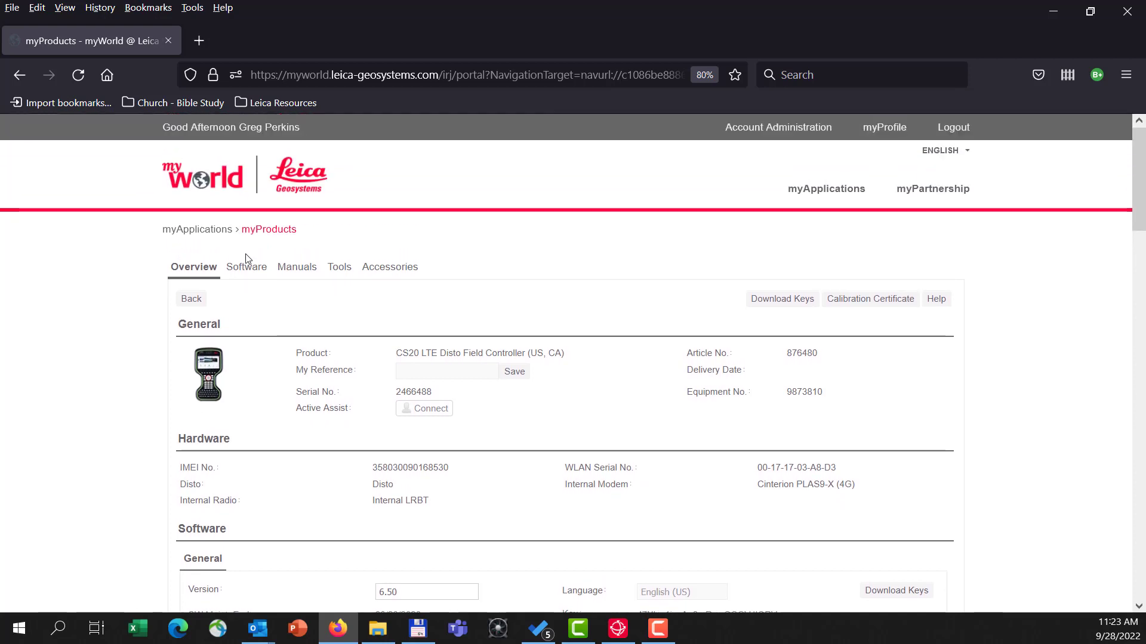
Step: List the CS20's release 7.03 software and download the Leica Firmware Captivate CS20 package
{"action": "left_click", "coordinate": [242, 268]}
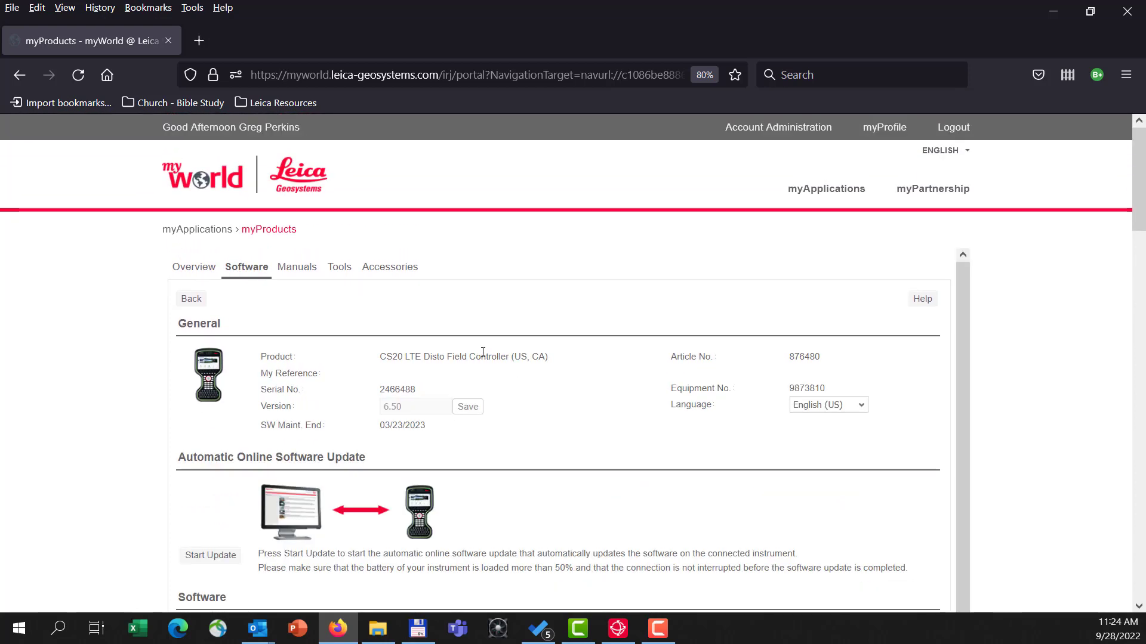
{"action": "scroll", "coordinate": [483, 352], "scroll_direction": "down", "scroll_amount": 5}
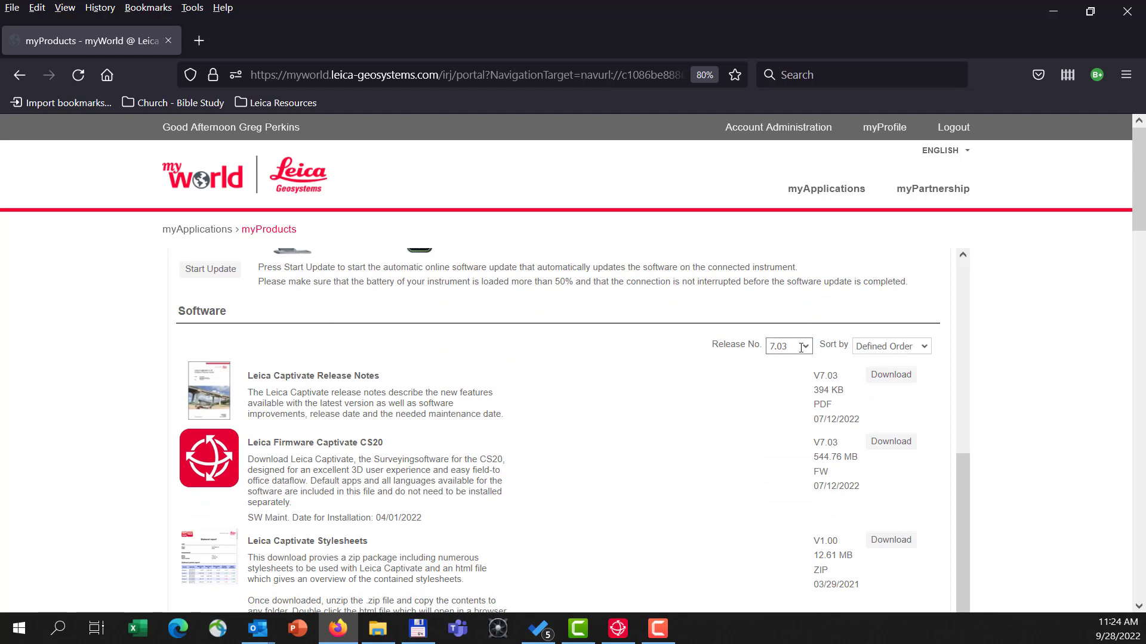
{"action": "left_click", "coordinate": [800, 347]}
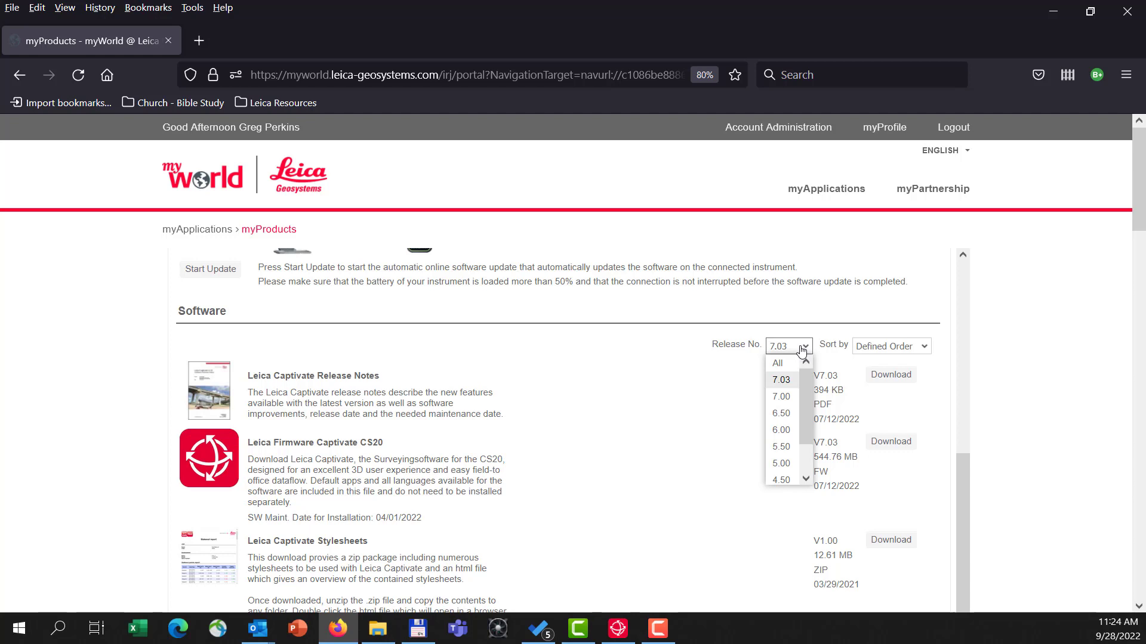
{"action": "left_click_drag", "start_coordinate": [398, 393], "coordinate": [308, 404]}
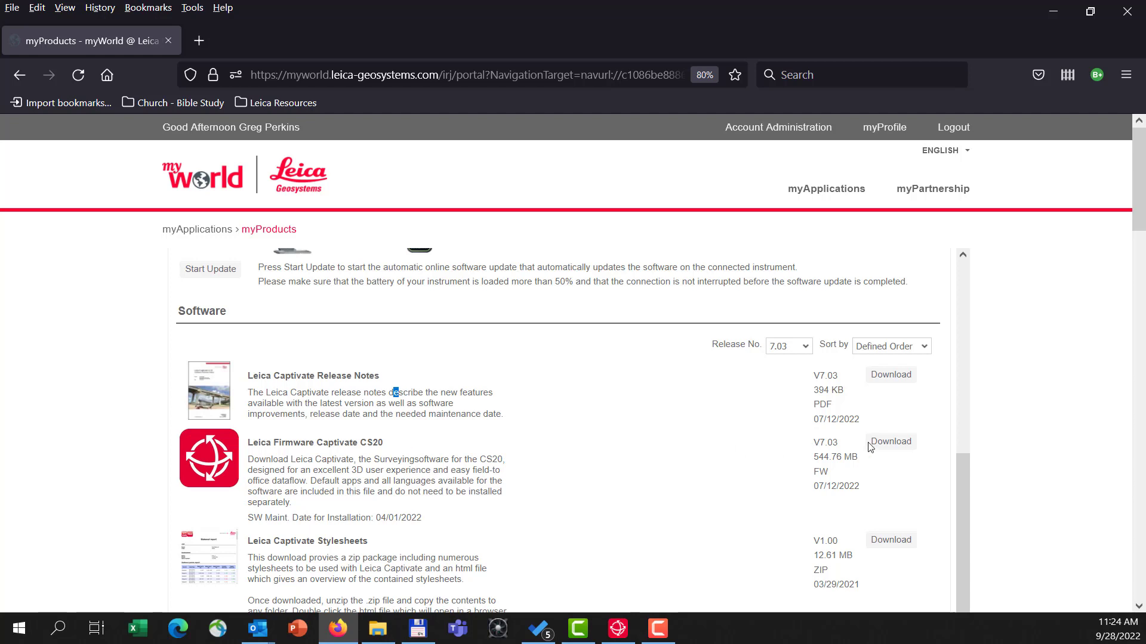
{"action": "left_click", "coordinate": [906, 447]}
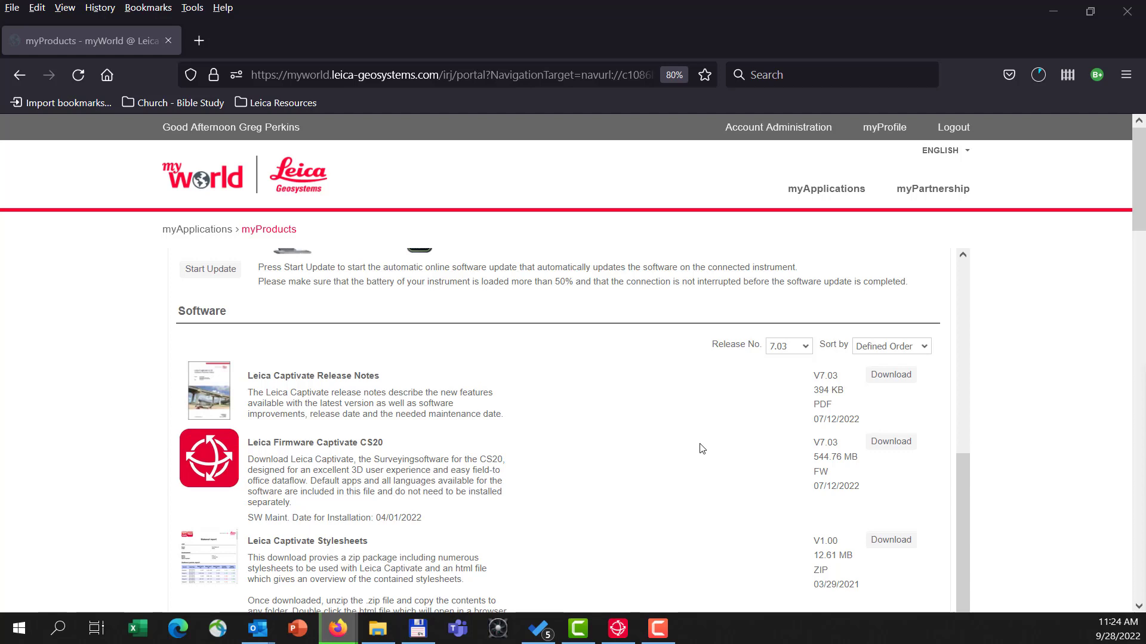
Step: Scroll through the Local Software section to review the Captivate loadable apps
{"action": "scroll", "coordinate": [629, 452], "scroll_direction": "down", "scroll_amount": 3}
{"action": "scroll", "coordinate": [409, 378], "scroll_direction": "down", "scroll_amount": 2}
{"action": "scroll", "coordinate": [404, 380], "scroll_direction": "down", "scroll_amount": 3}
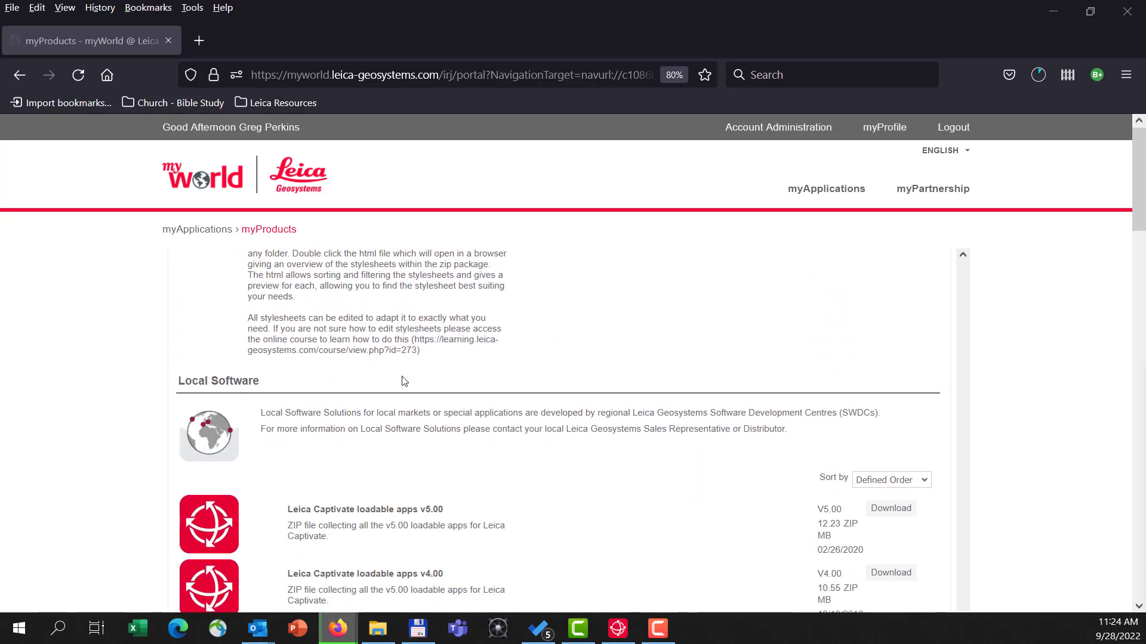
{"action": "scroll", "coordinate": [366, 376], "scroll_direction": "down", "scroll_amount": 2}
{"action": "scroll", "coordinate": [328, 374], "scroll_direction": "down", "scroll_amount": 2}
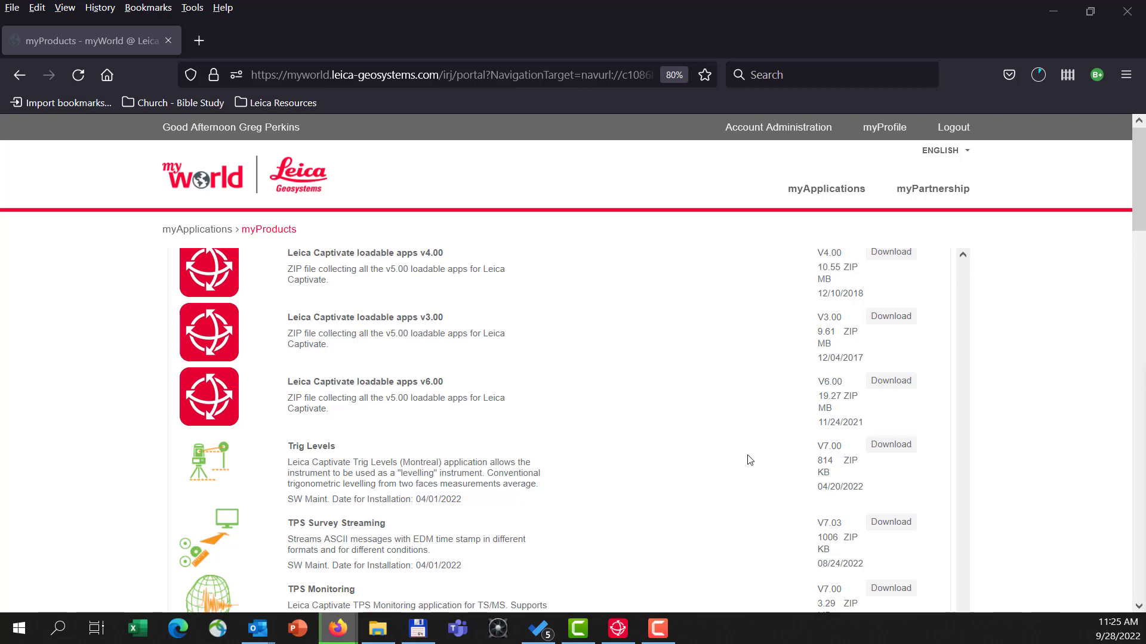
{"action": "scroll", "coordinate": [740, 457], "scroll_direction": "down", "scroll_amount": 3}
{"action": "scroll", "coordinate": [503, 406], "scroll_direction": "down", "scroll_amount": 5}
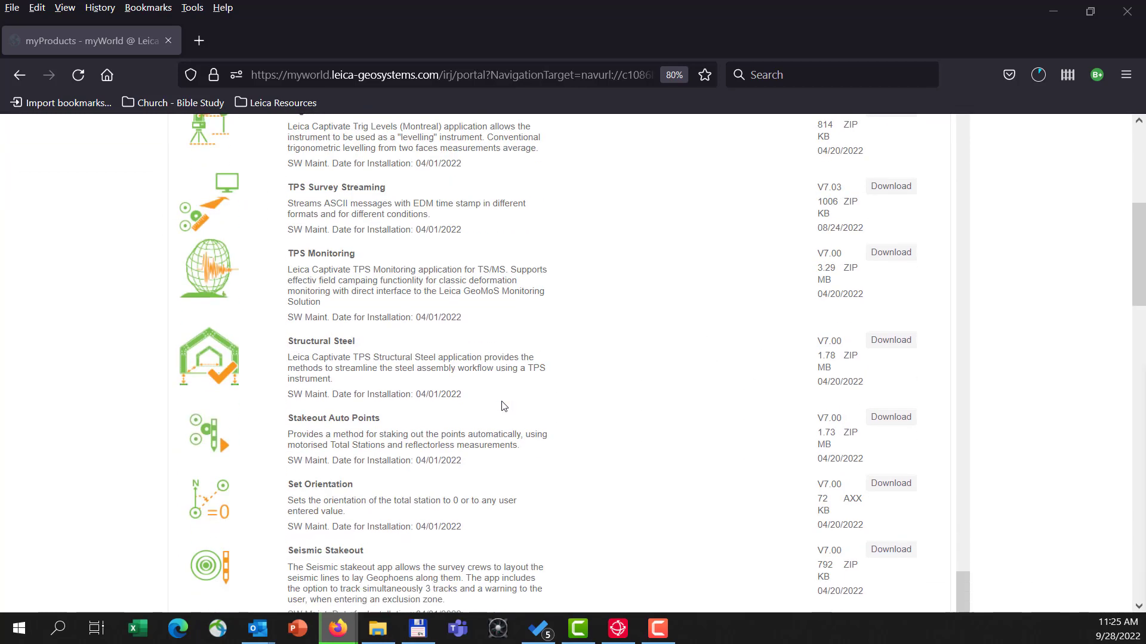
{"action": "scroll", "coordinate": [1144, 370], "scroll_direction": "up", "scroll_amount": 3}
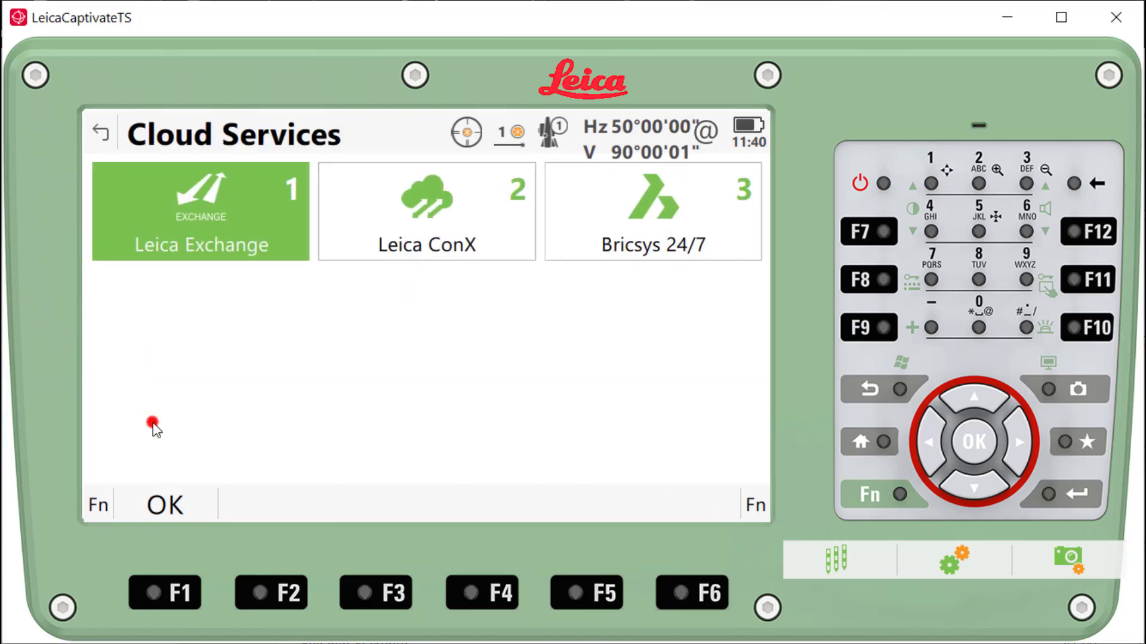
Step: Look at the licence key loading page, then check Leica Captivate version 7.00 under About
{"action": "left_click", "coordinate": [693, 341]}
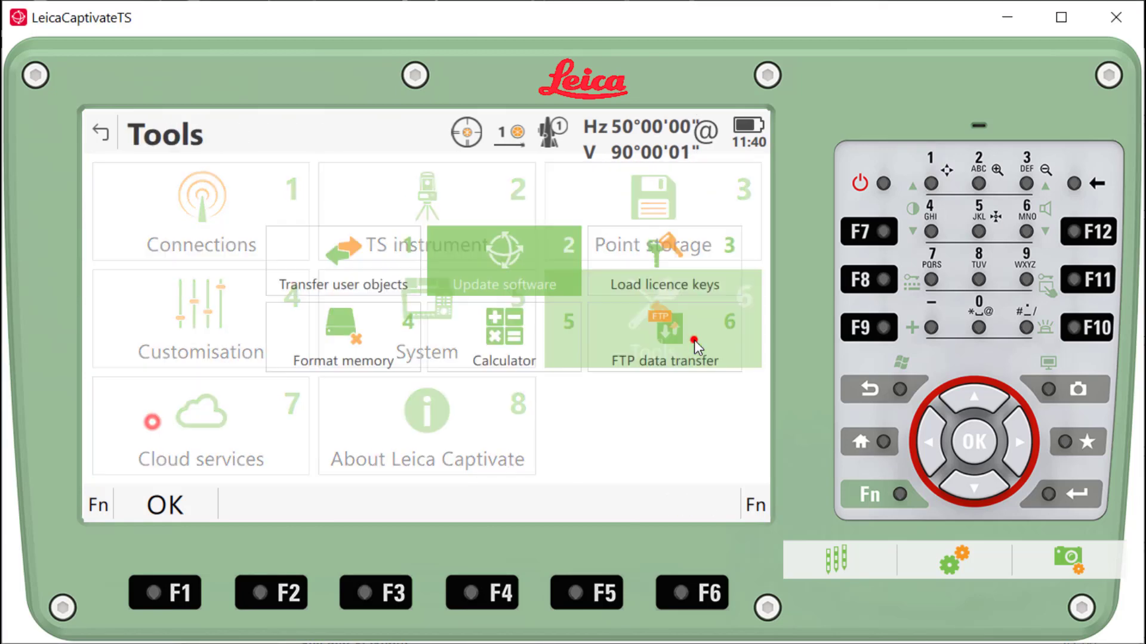
{"action": "left_click", "coordinate": [635, 216]}
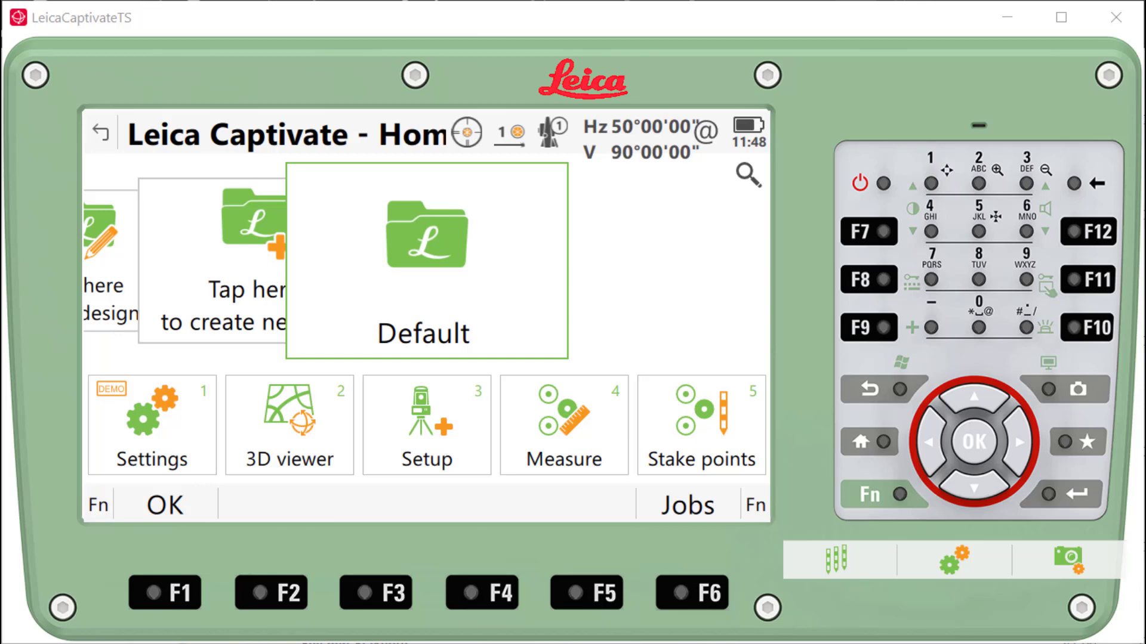
{"action": "left_click", "coordinate": [134, 440]}
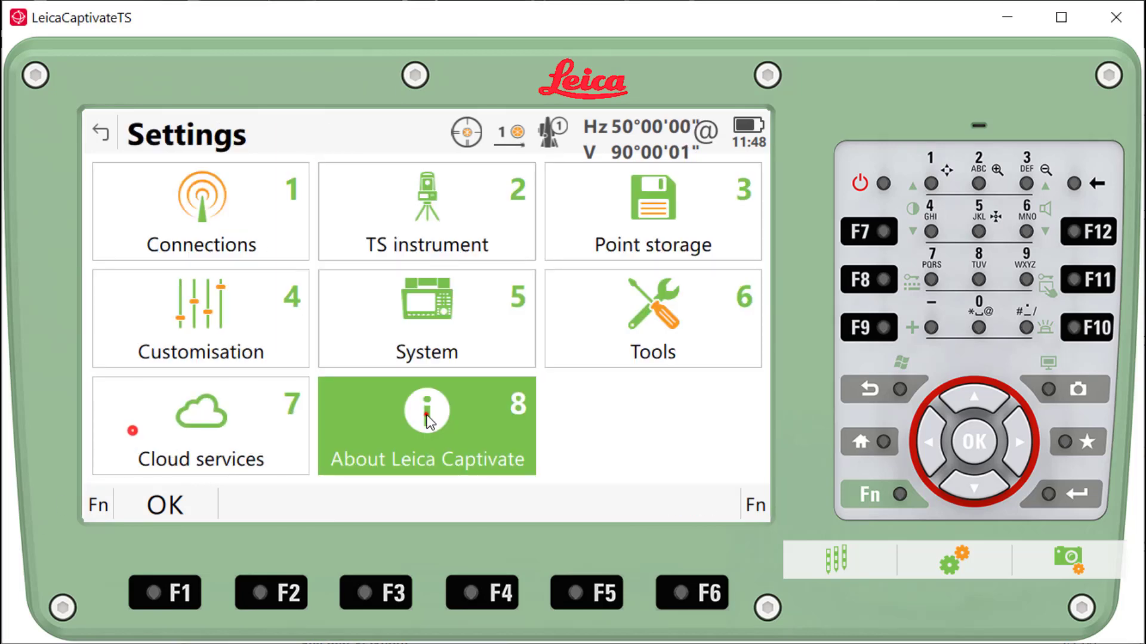
{"action": "left_click", "coordinate": [427, 421]}
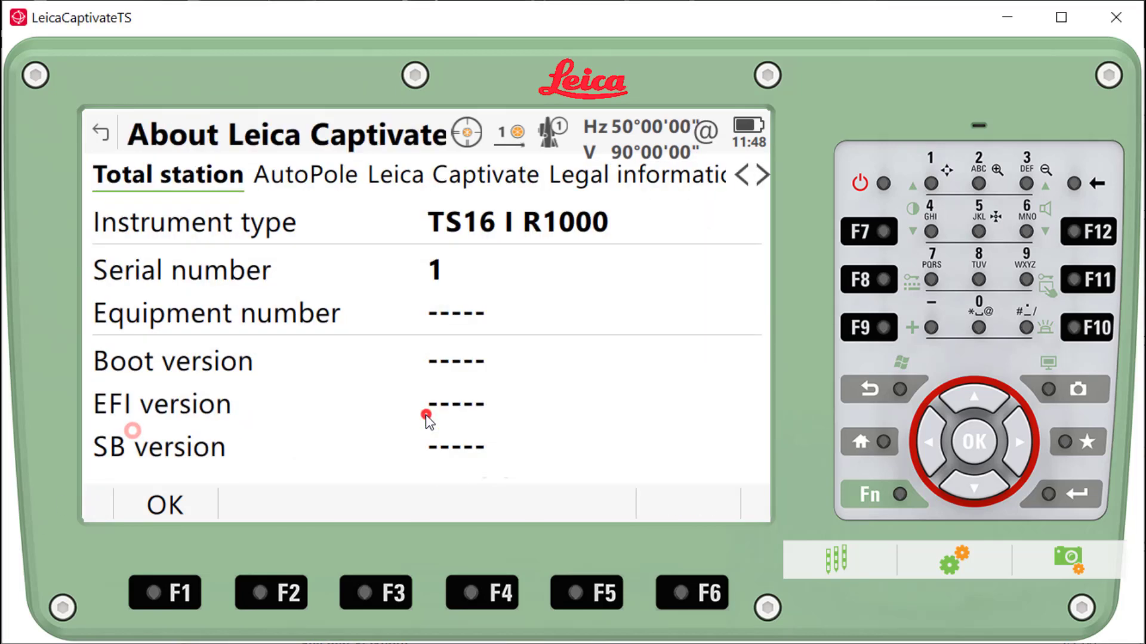
{"action": "left_click", "coordinate": [423, 178]}
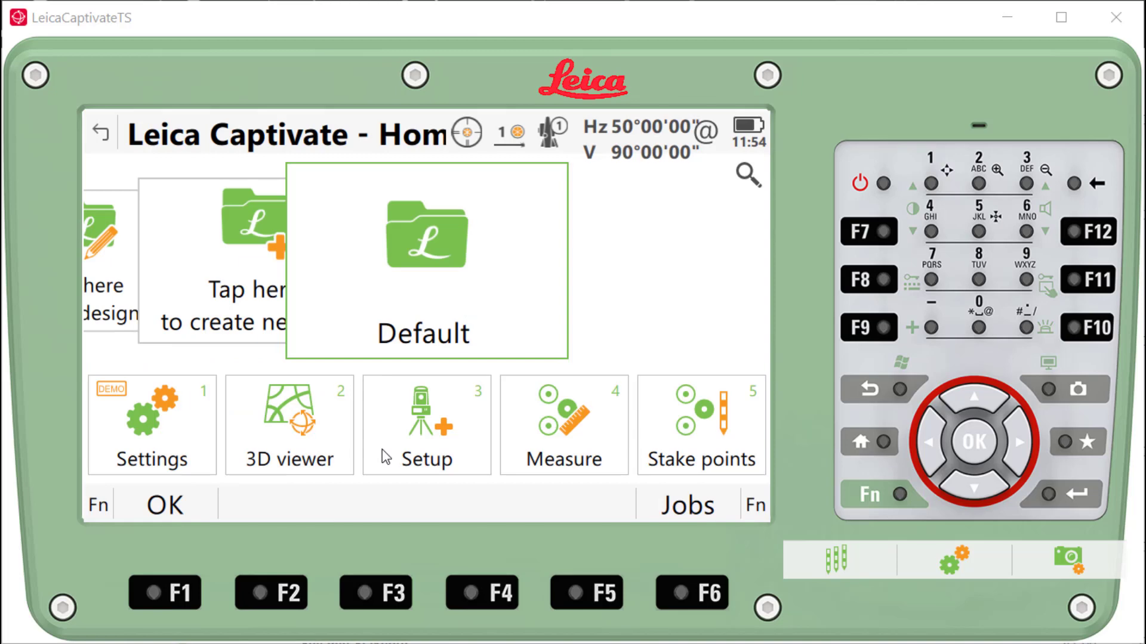
Step: Load the v7.03 (58) firmware from the SD card with the TSxxMS60 file and accept the legal agreement
{"action": "left_click", "coordinate": [153, 430]}
{"action": "left_click", "coordinate": [678, 317]}
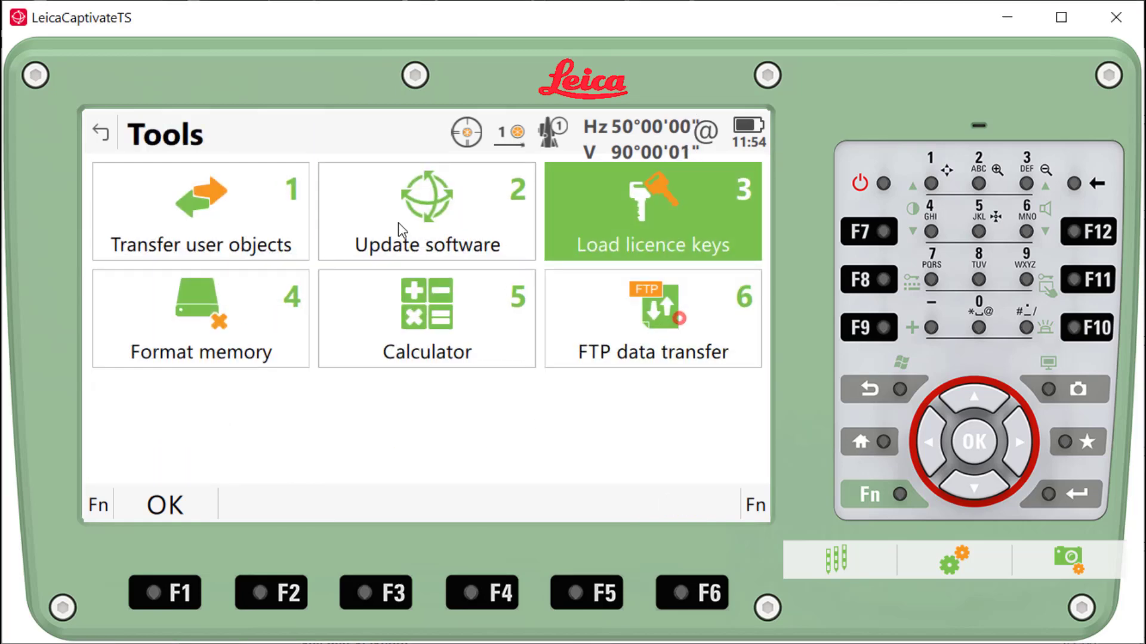
{"action": "left_click", "coordinate": [398, 229]}
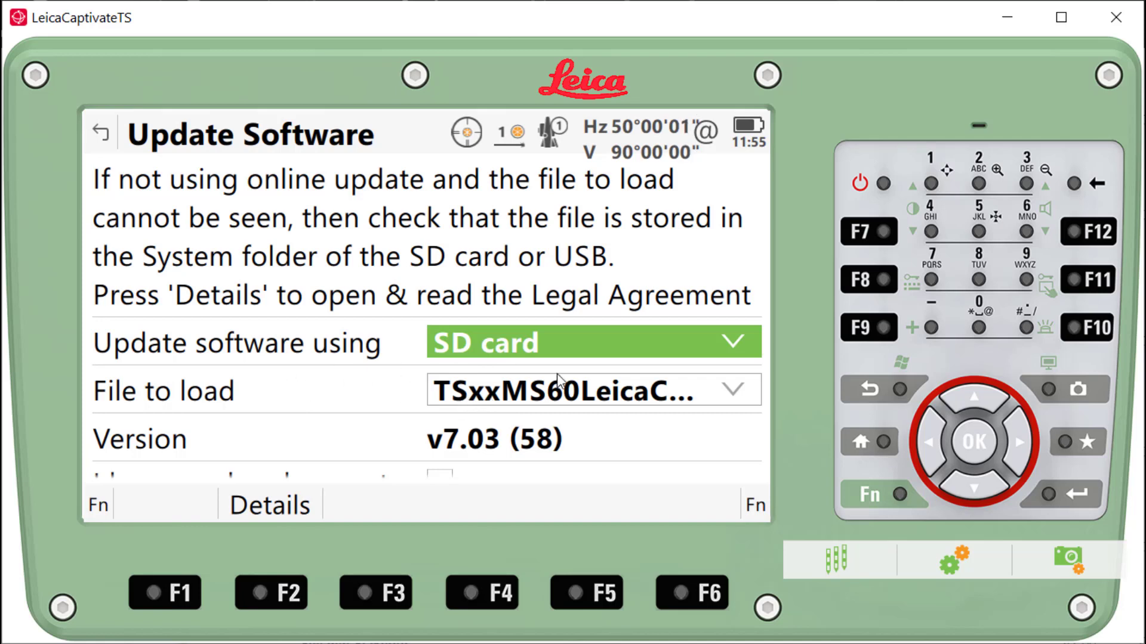
{"action": "left_click", "coordinate": [536, 397]}
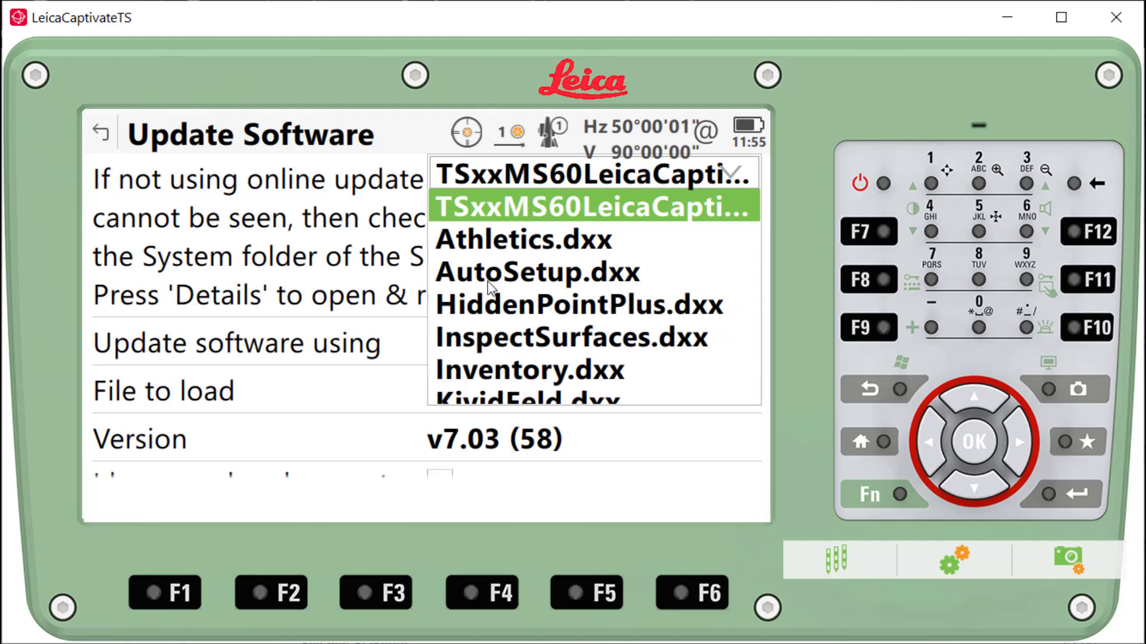
{"action": "key", "text": "Return"}
{"action": "scroll", "coordinate": [363, 388], "scroll_direction": "down", "scroll_amount": 3}
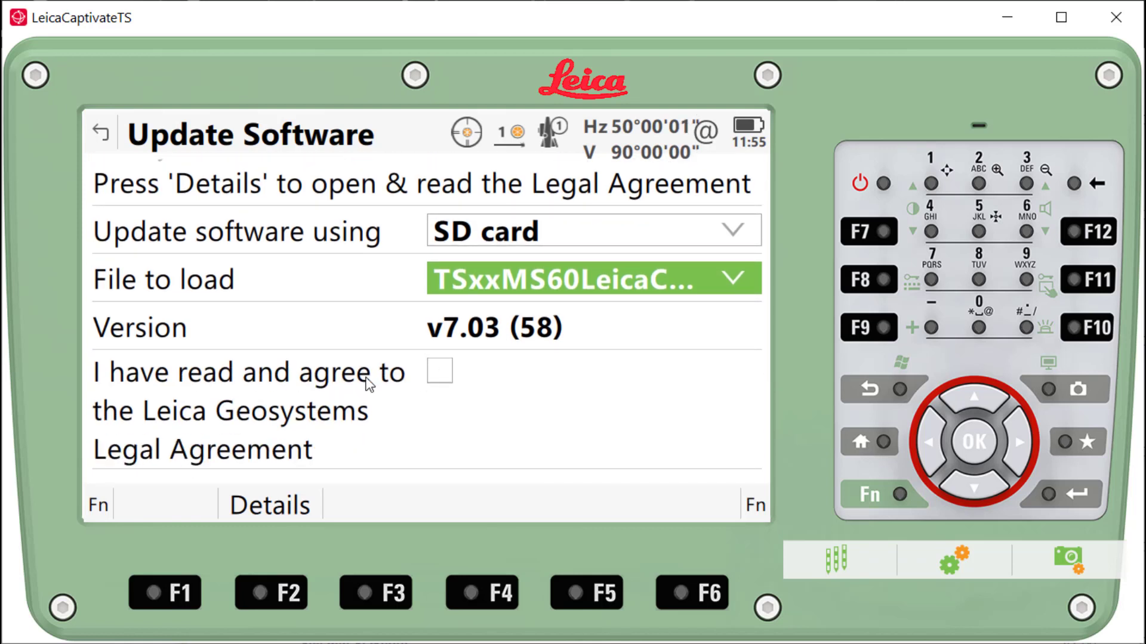
{"action": "left_click", "coordinate": [448, 370]}
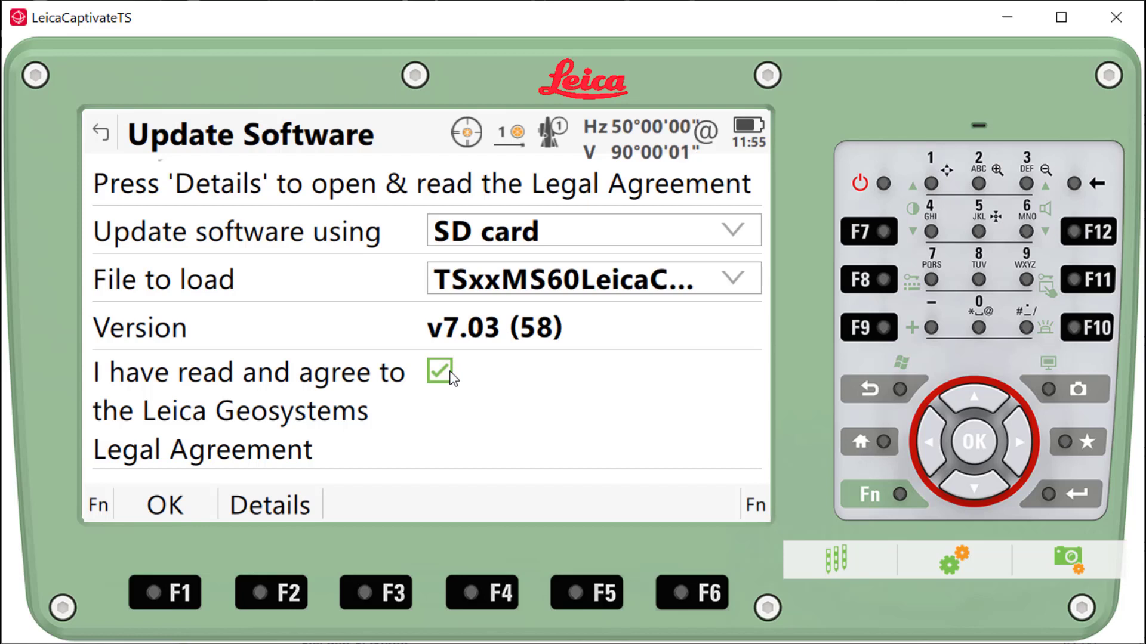
{"action": "scroll", "coordinate": [321, 399], "scroll_direction": "down", "scroll_amount": 4}
{"action": "scroll", "coordinate": [563, 321], "scroll_direction": "down", "scroll_amount": 1}
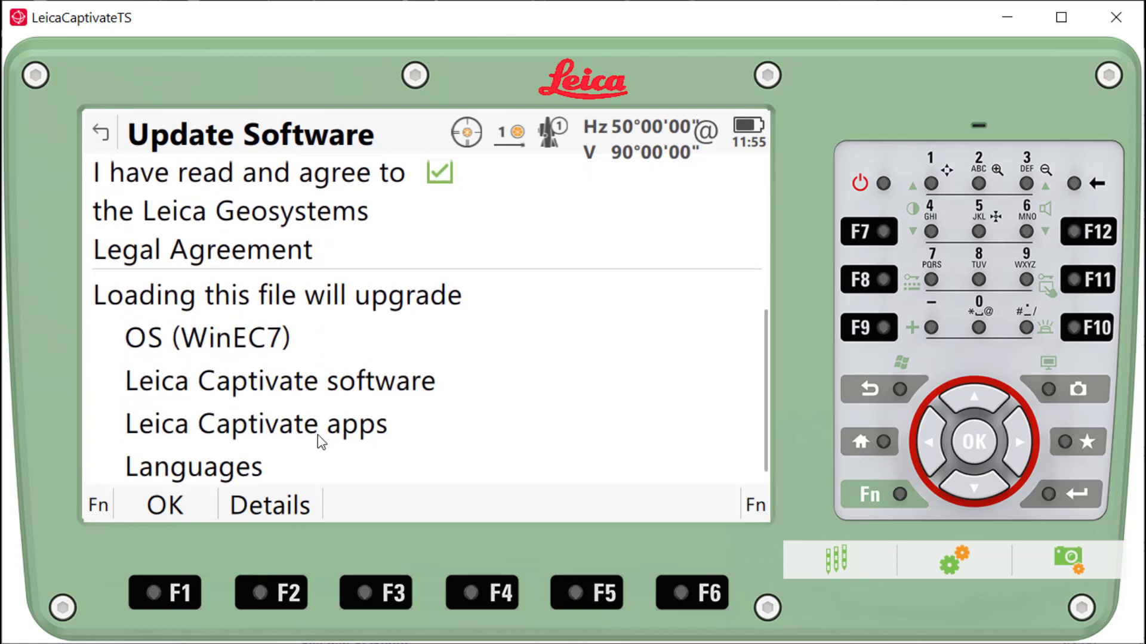
{"action": "left_click", "coordinate": [188, 507]}
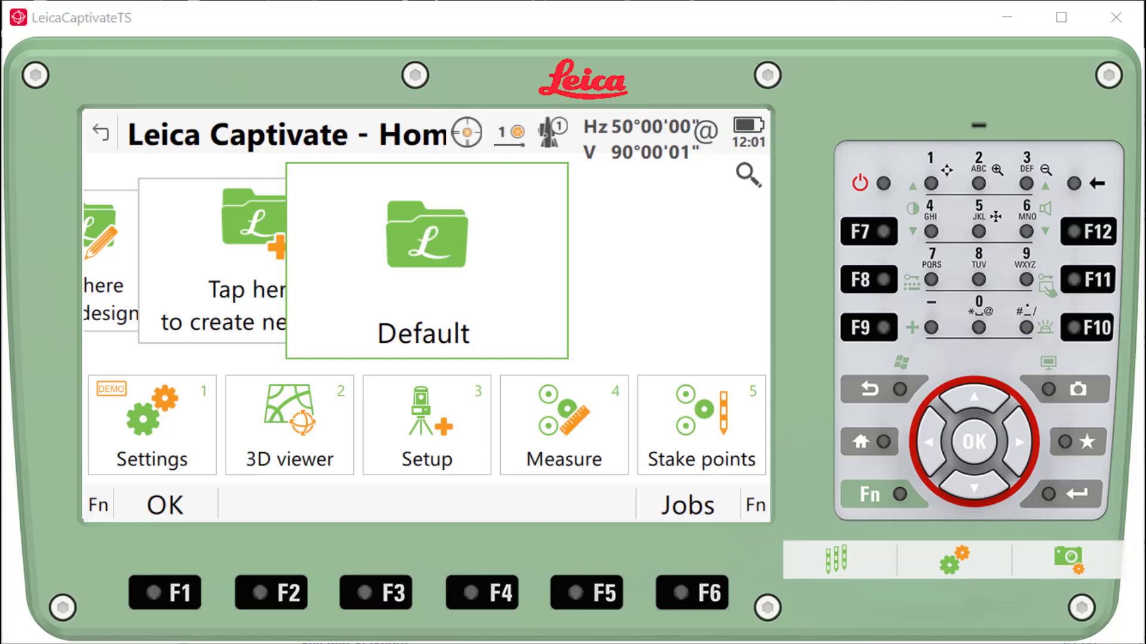